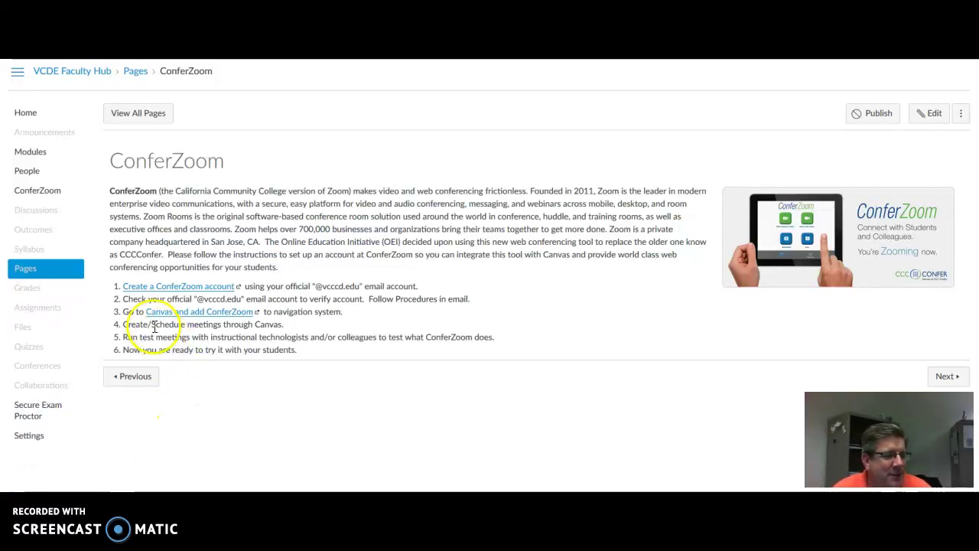
# Highlight step 4, 'Create/Schedule meetings through Canvas.', on the ConferZoom page.
pyautogui.moveTo(125, 324); pyautogui.dragTo(284, 327)
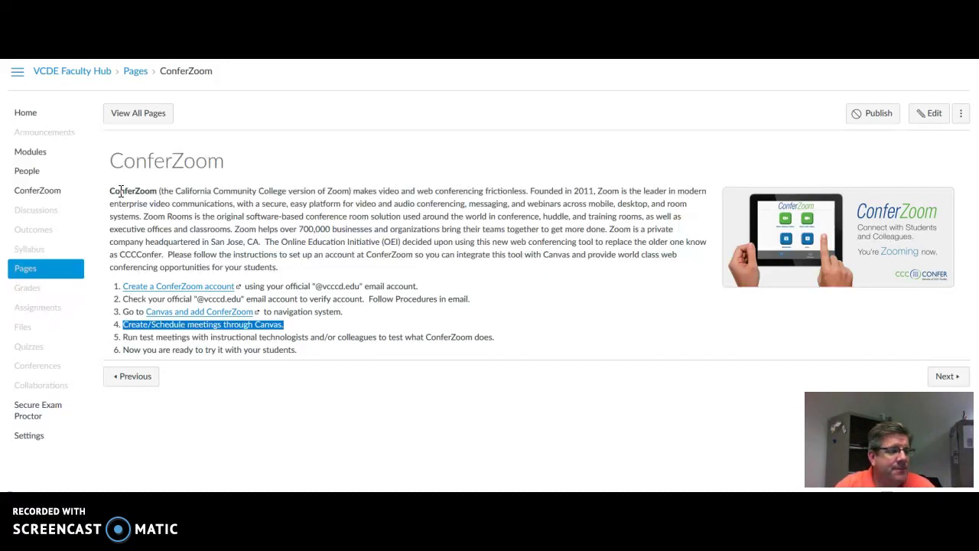
# Open ConferZoom from the course sidebar and start a quick-launched event.
pyautogui.click(26, 189)
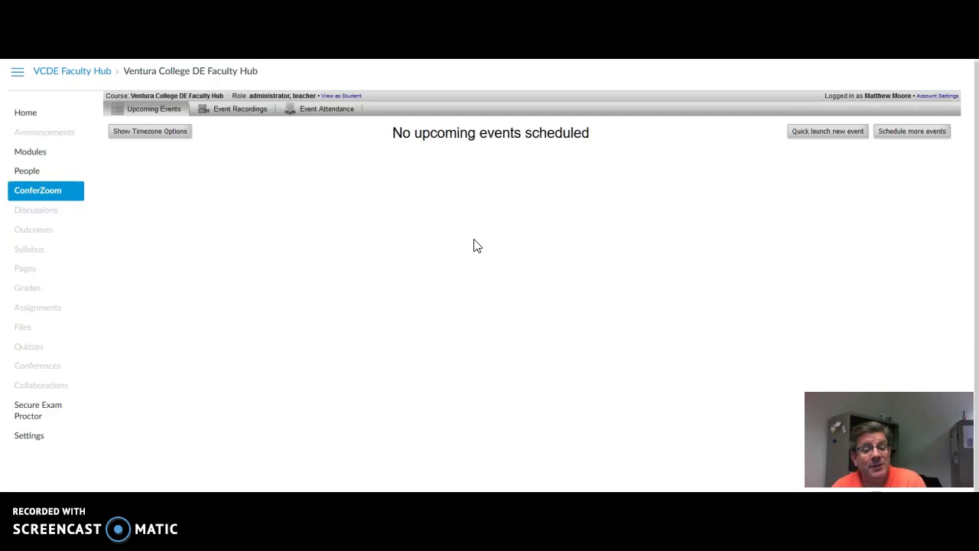
pyautogui.click(834, 142)
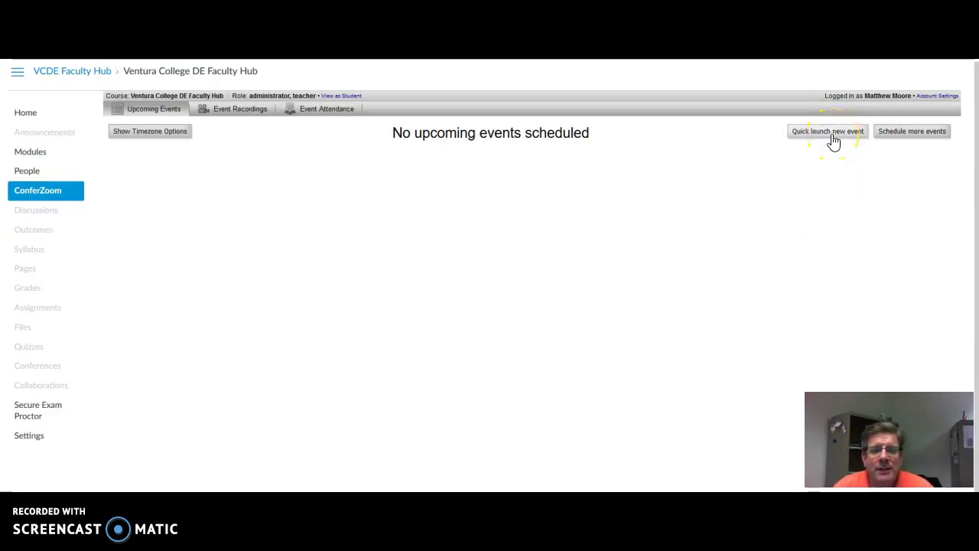
# Quick-launch a 1-hour meeting named 'Thursday Exam Preparation'.
pyautogui.click(833, 140)
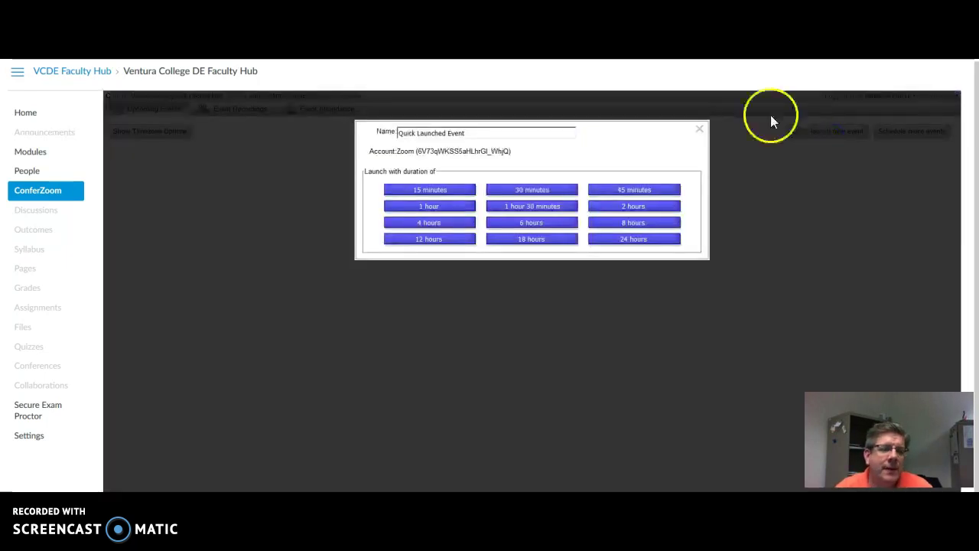
pyautogui.tripleClick(508, 134)
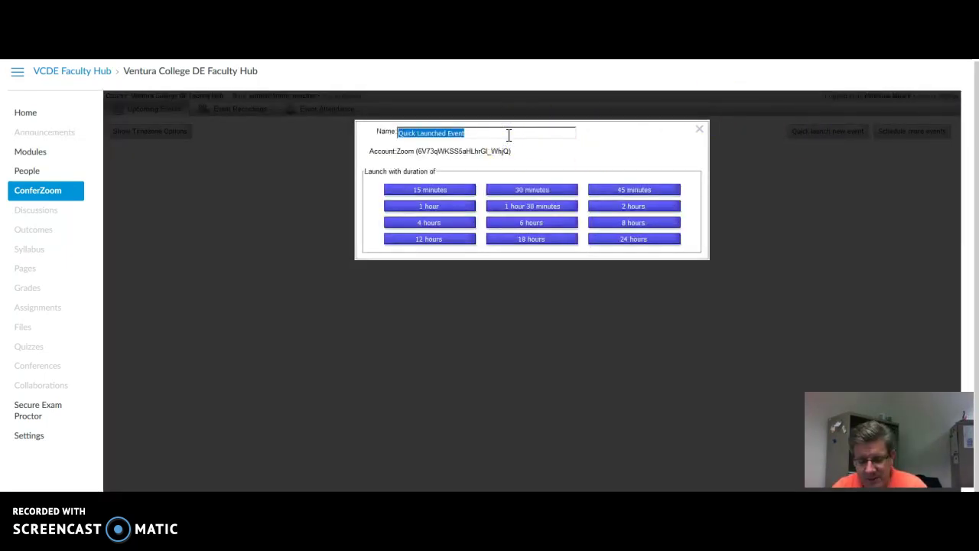
pyautogui.write('Thursday')
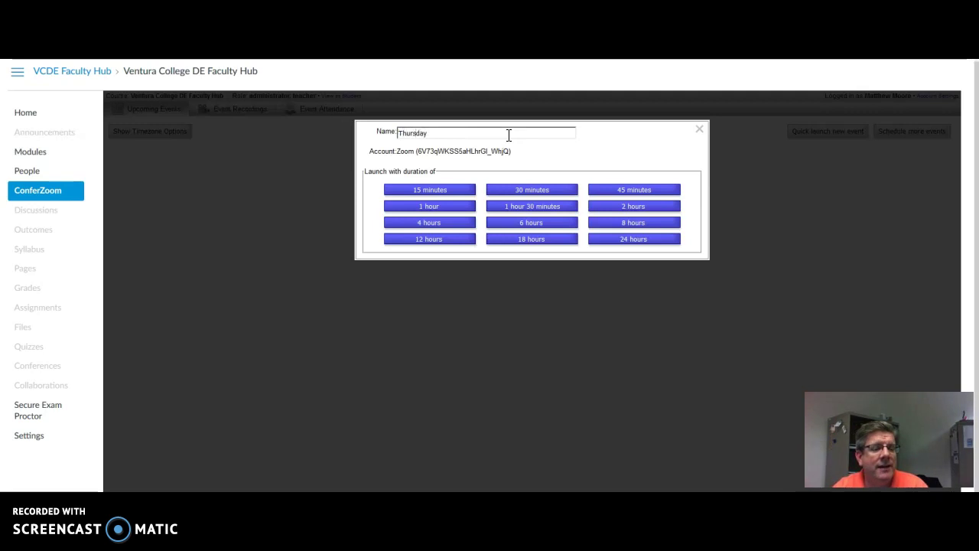
pyautogui.write(' Exam ')
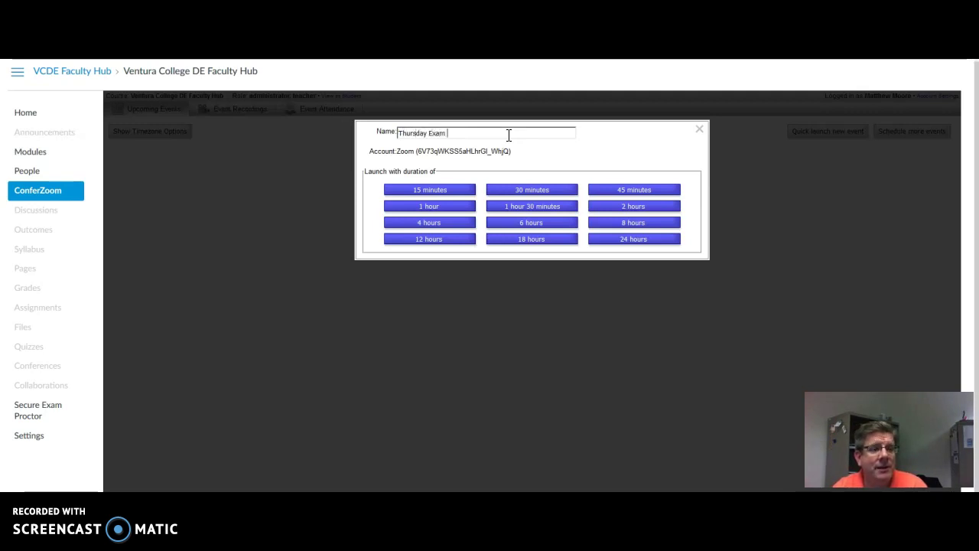
pyautogui.write('Preparation')
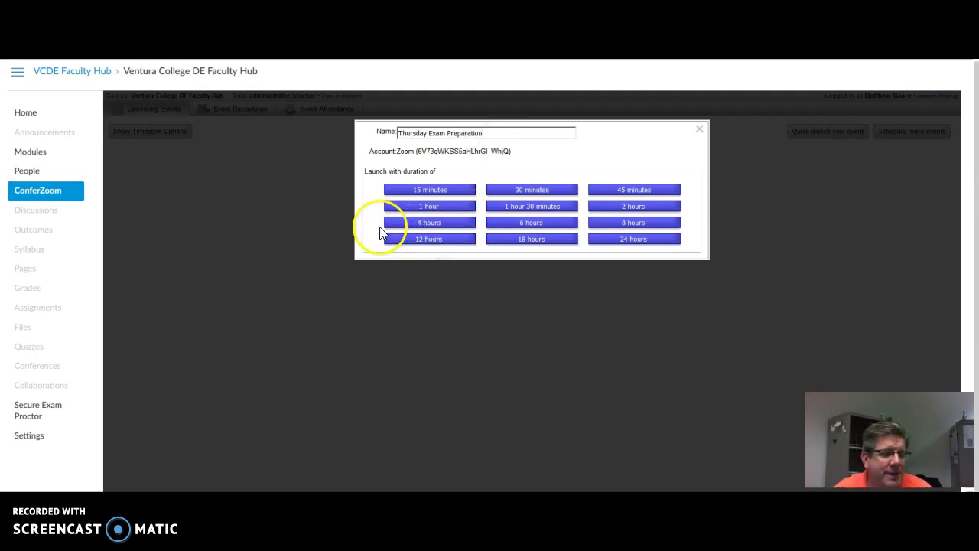
pyautogui.click(427, 207)
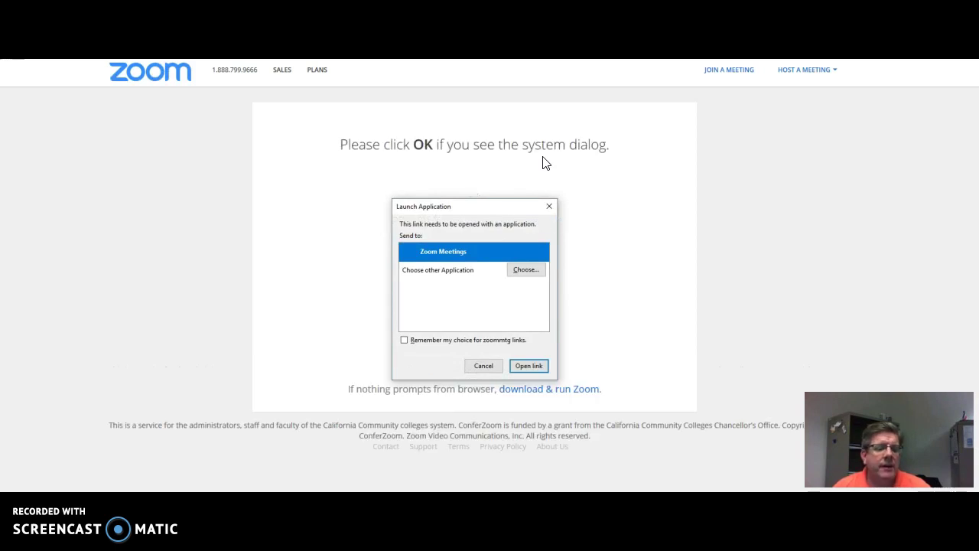
# Open the meeting in Zoom, join audio by computer, then end it for all and close Zoom.
pyautogui.click(533, 366)
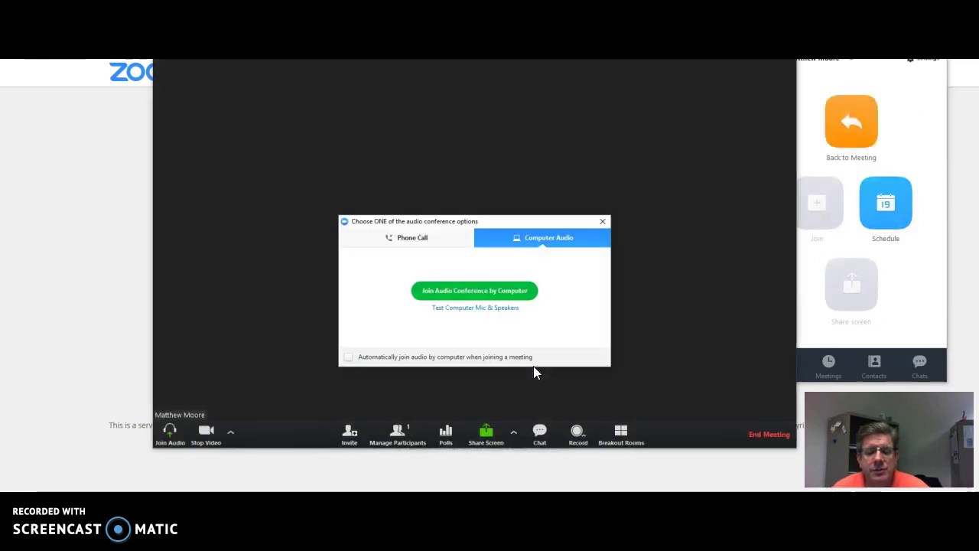
pyautogui.click(456, 290)
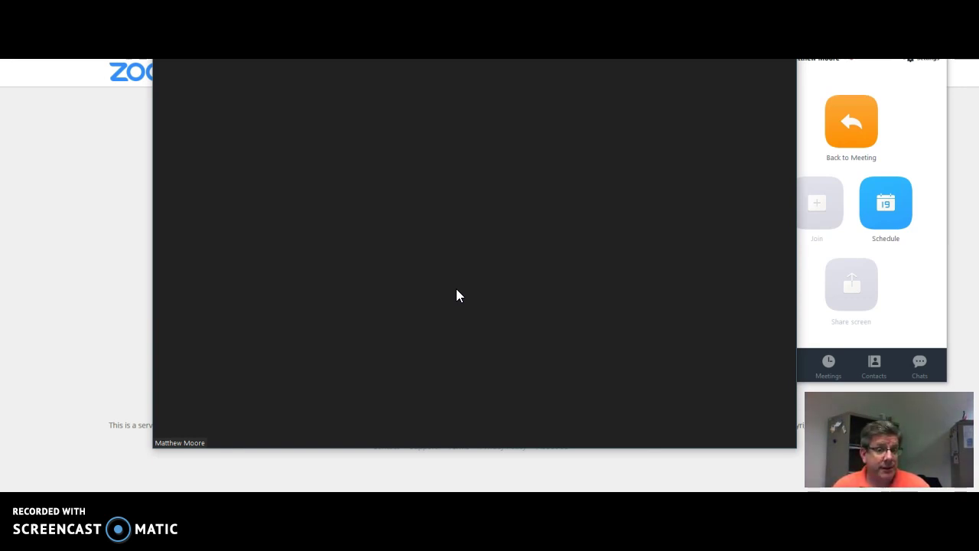
pyautogui.click(694, 73)
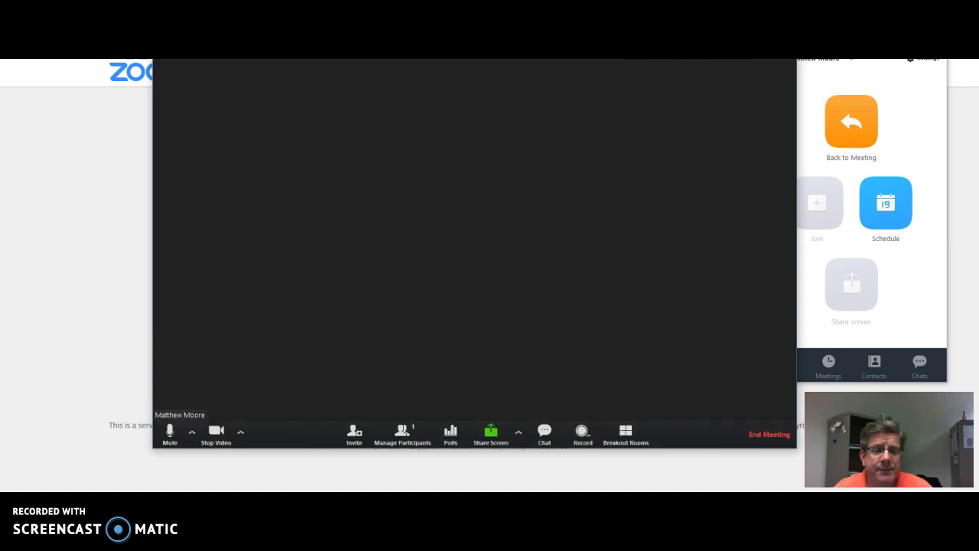
pyautogui.hotkey('alt', 'q')
pyautogui.click(492, 328)
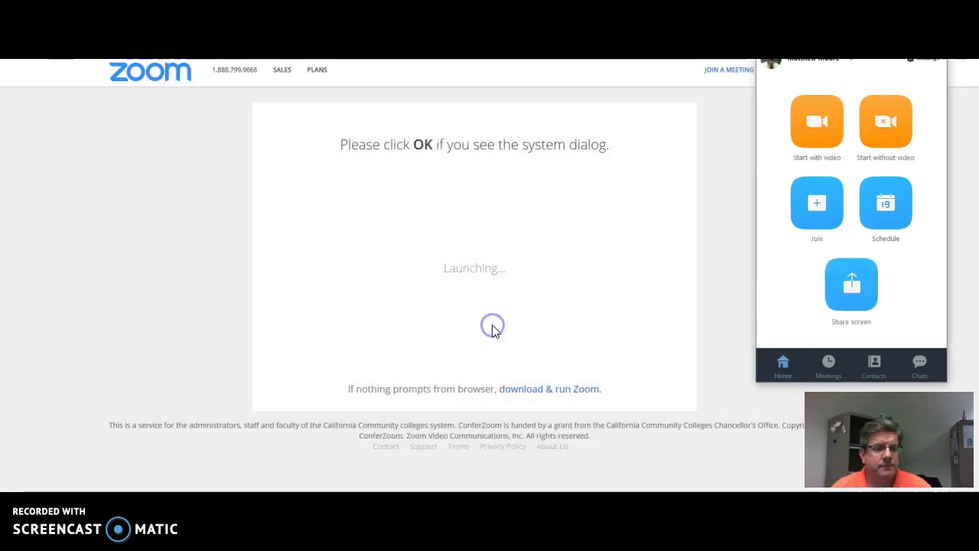
pyautogui.click(937, 59)
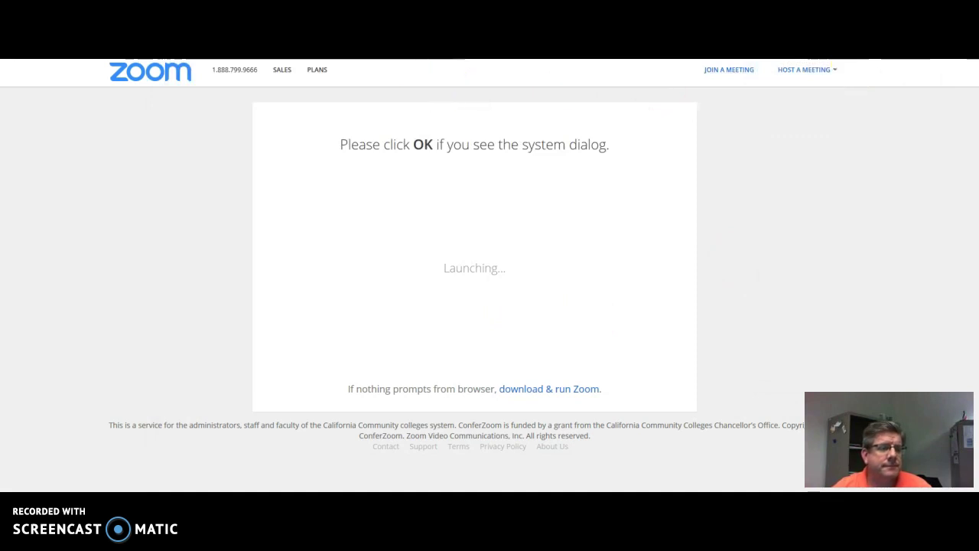
# Delete the 'Thursday Exam Preparation' test event from the ConferZoom events list.
pyautogui.hotkey('ctrl', 'w')
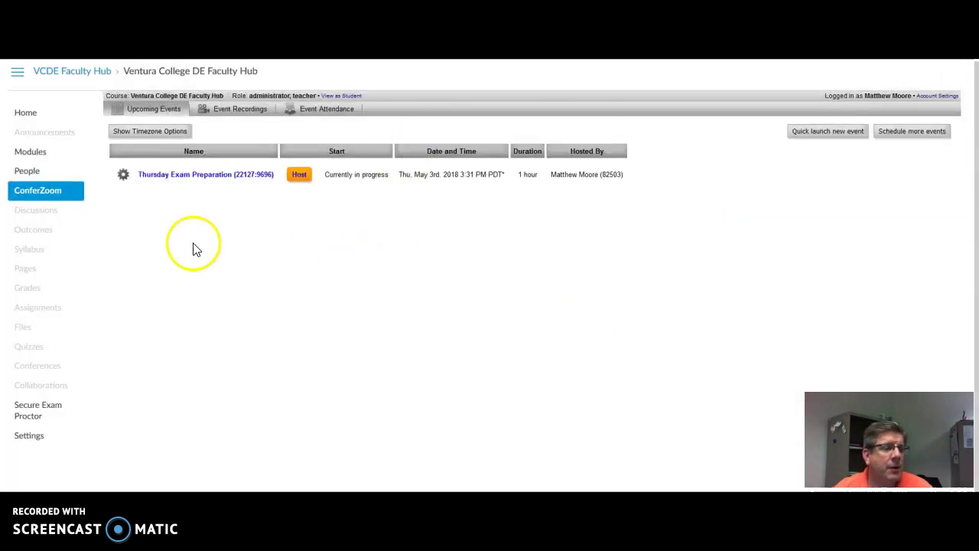
pyautogui.click(122, 176)
pyautogui.click(136, 183)
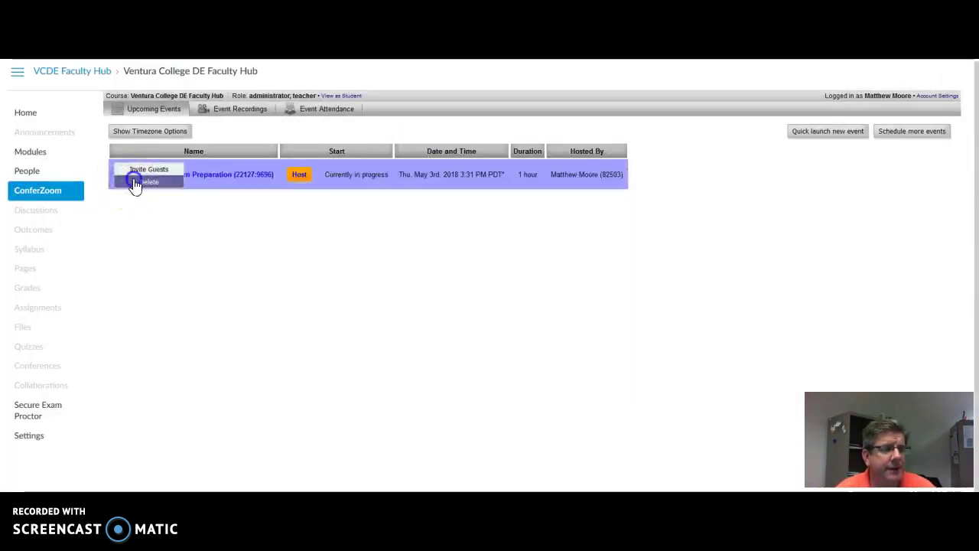
pyautogui.click(717, 241)
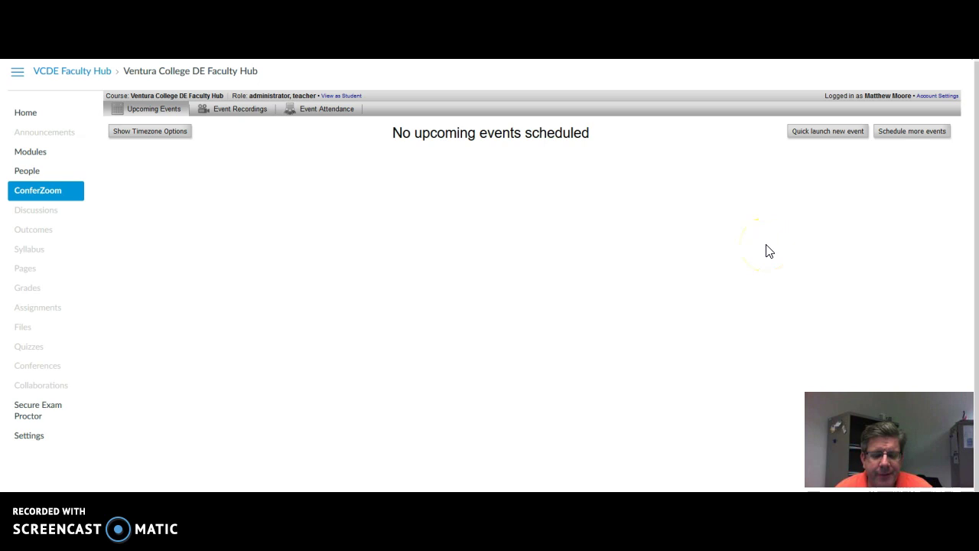
# Create a new weekly repeating event and name it 'Tuesday Office Hours'.
pyautogui.click(910, 133)
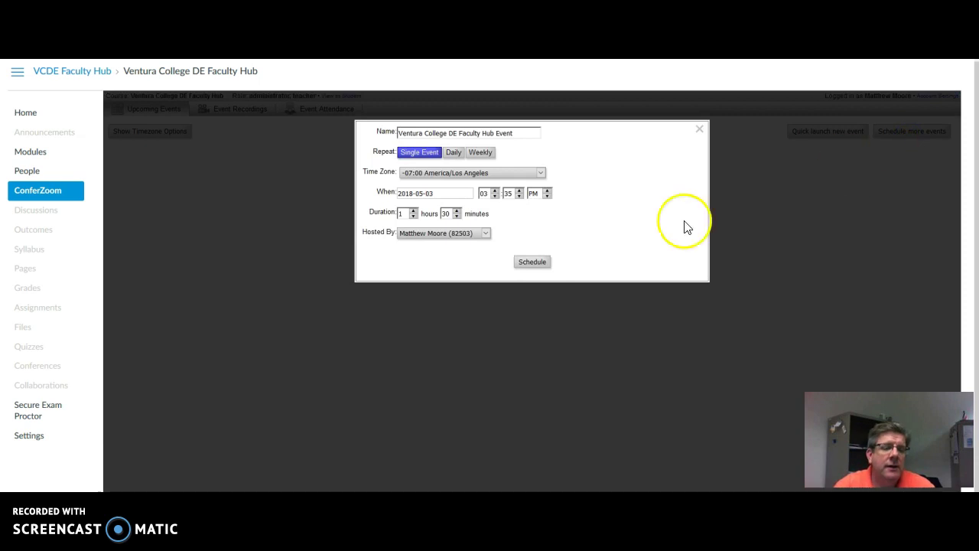
pyautogui.click(455, 154)
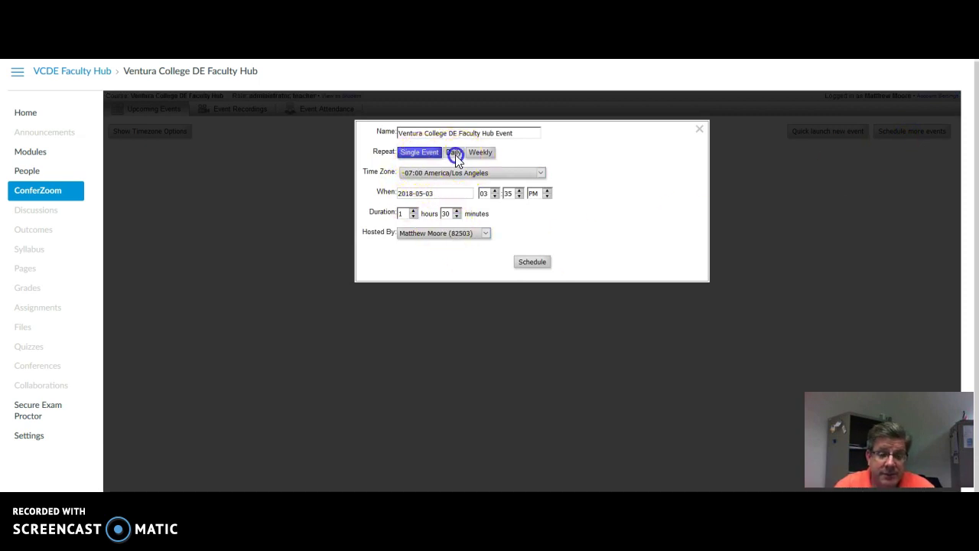
pyautogui.click(480, 154)
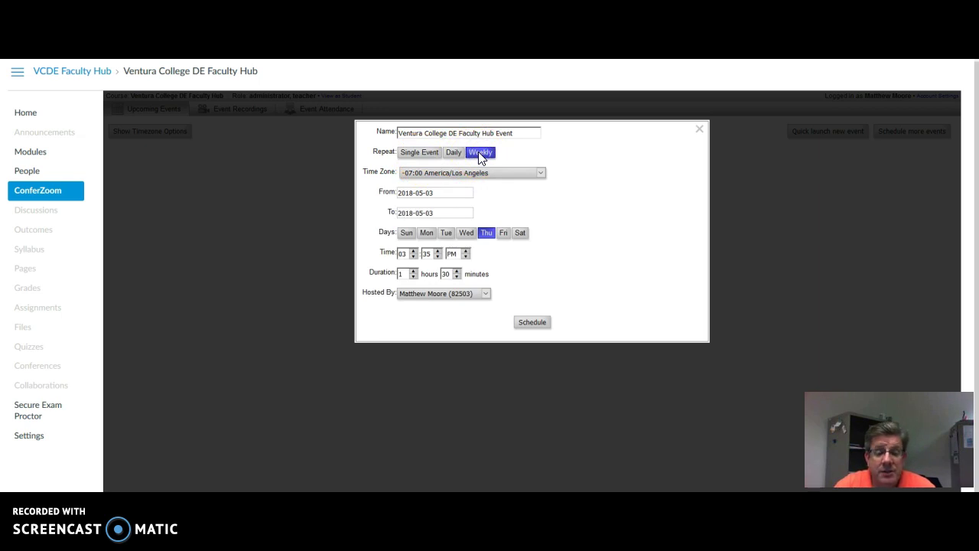
pyautogui.tripleClick(501, 135)
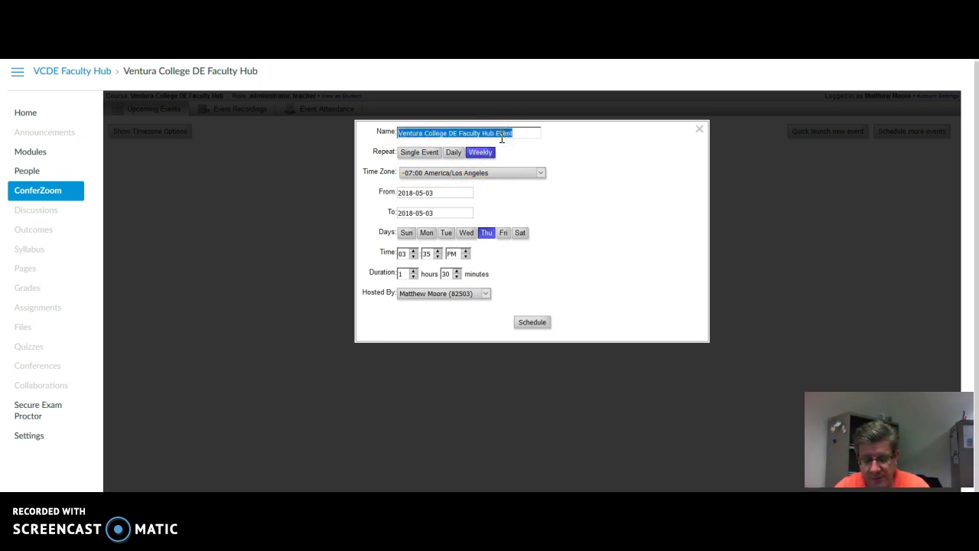
pyautogui.write('Tuesday O')
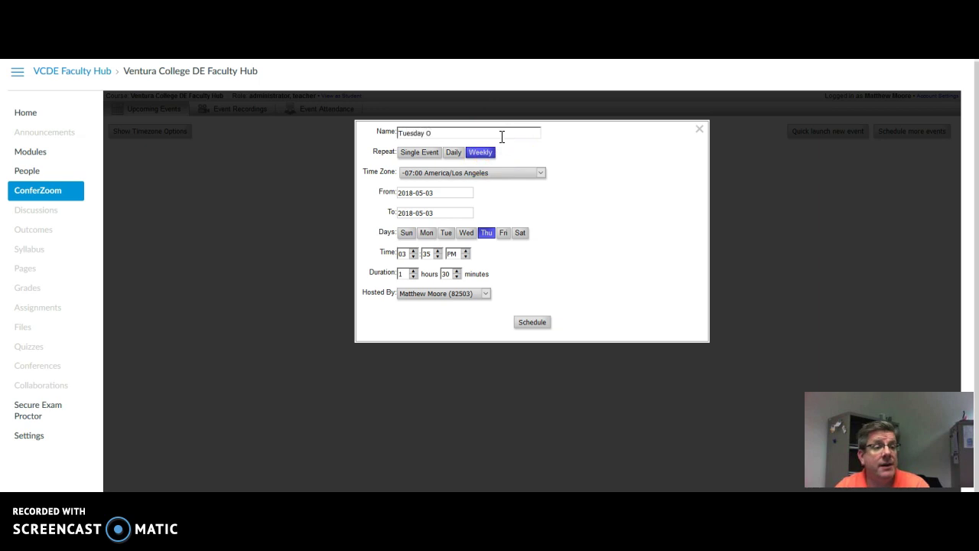
pyautogui.write('ffice Hours')
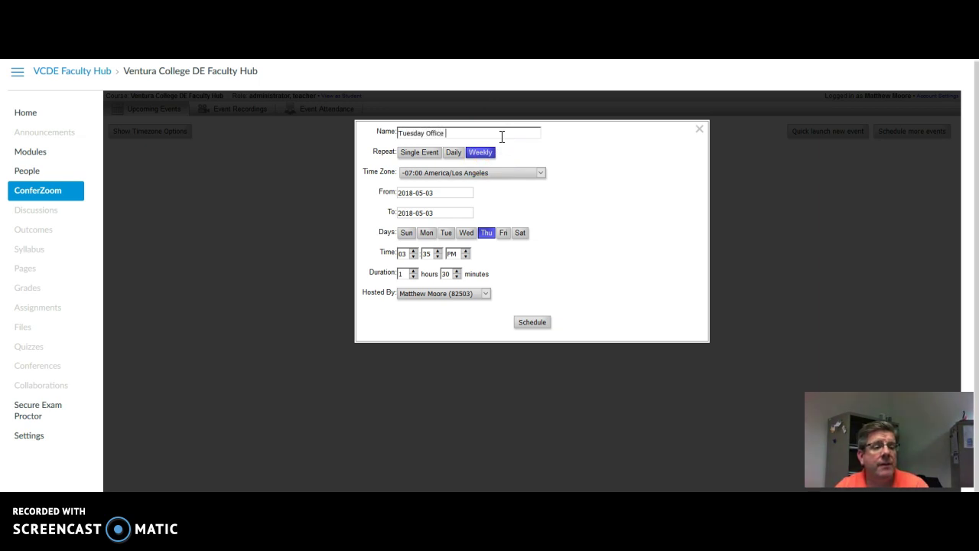
pyautogui.click(499, 150)
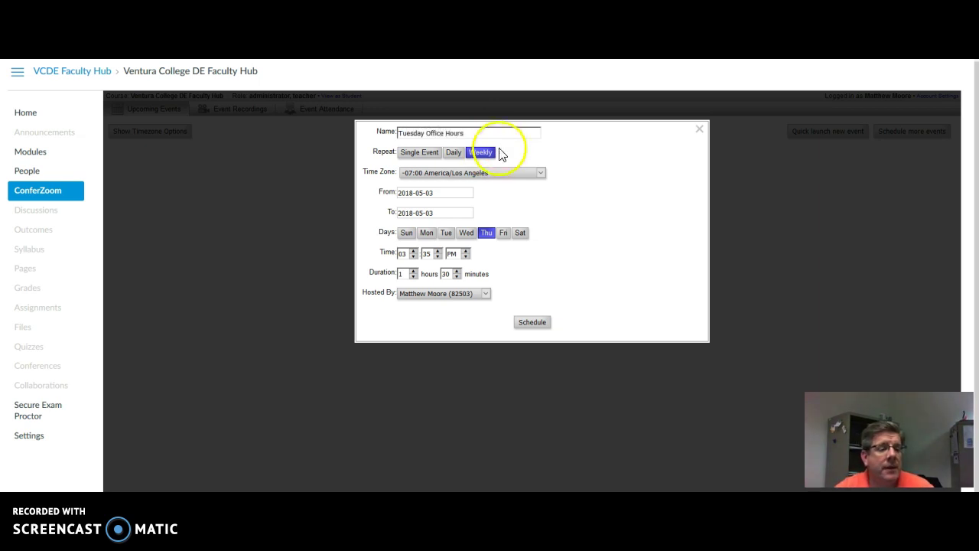
# Set the end date to June 1, 2018 and change the meeting day from Thursday to Tuesday.
pyautogui.click(444, 193)
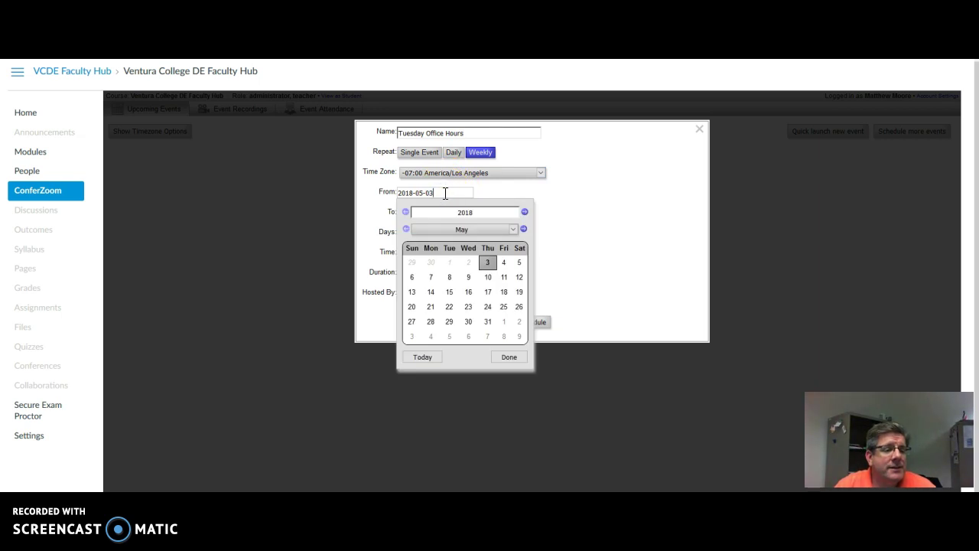
pyautogui.click(444, 192)
pyautogui.click(586, 201)
pyautogui.click(466, 213)
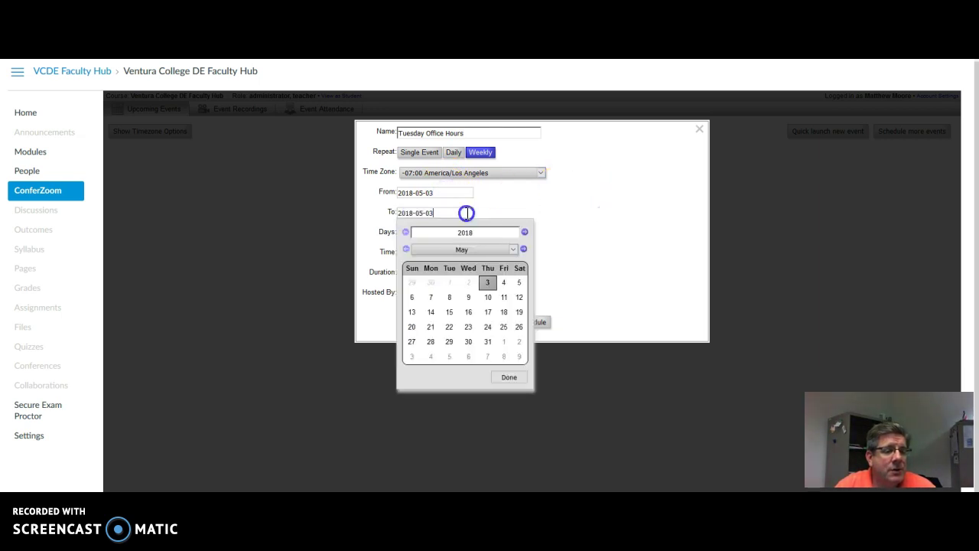
pyautogui.click(505, 343)
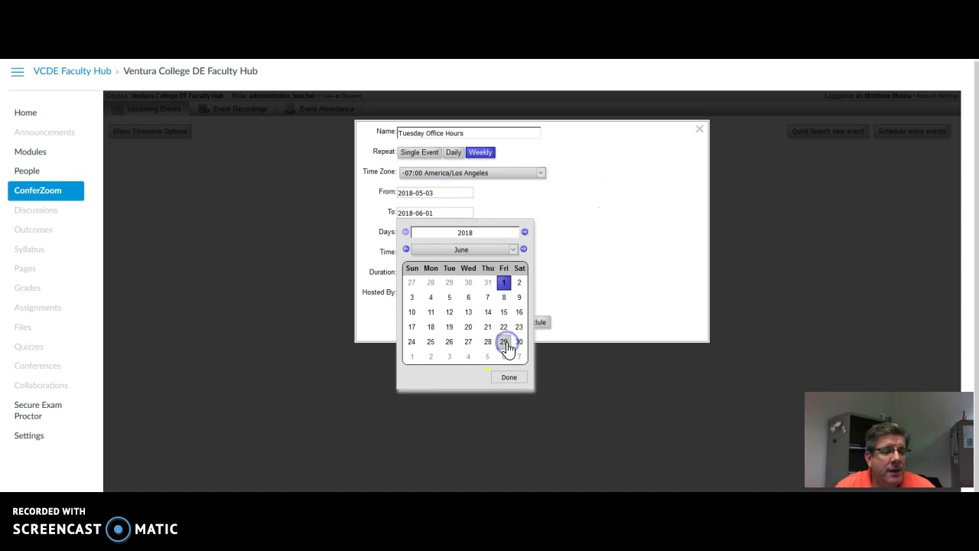
pyautogui.click(512, 377)
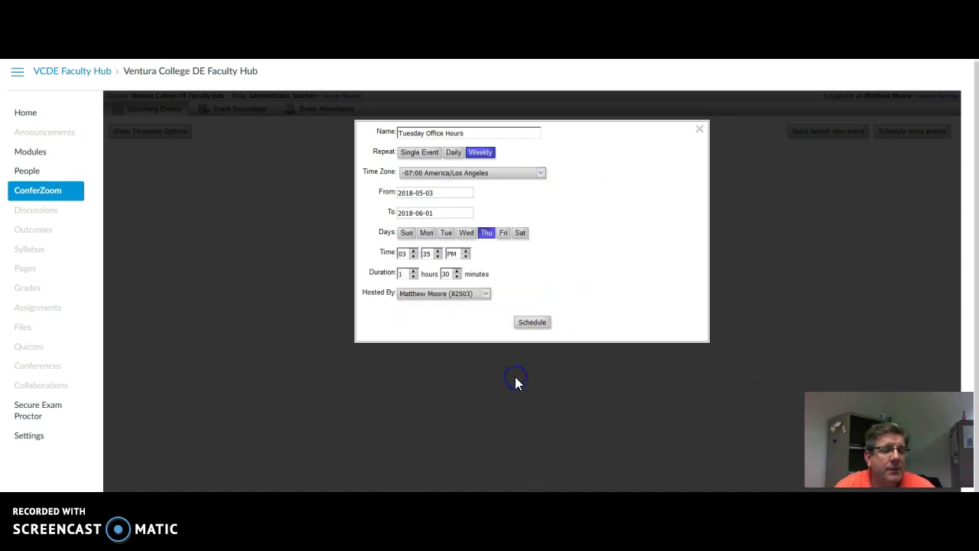
pyautogui.click(446, 233)
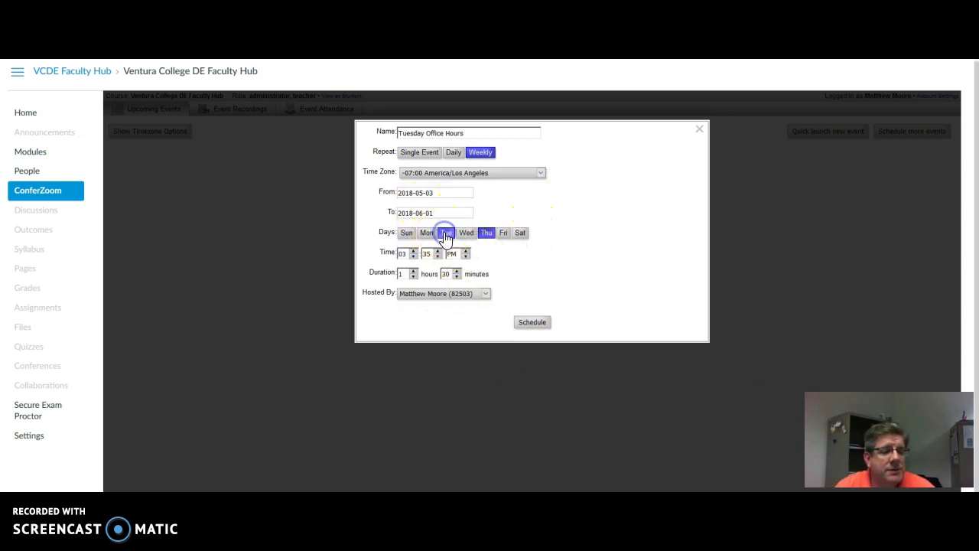
pyautogui.click(487, 234)
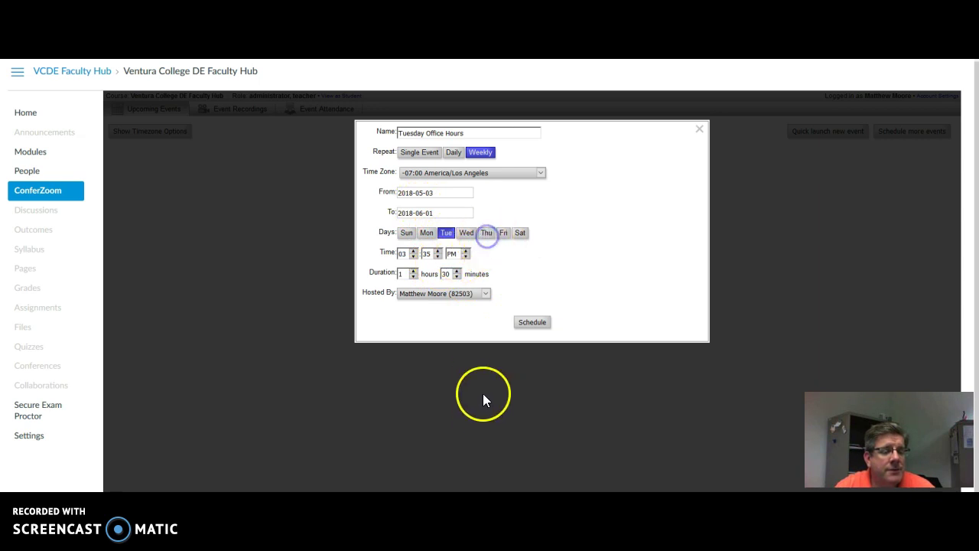
# Set the start time to 11:00 AM and schedule the weekly events.
pyautogui.click(413, 257)
pyautogui.click(413, 257)
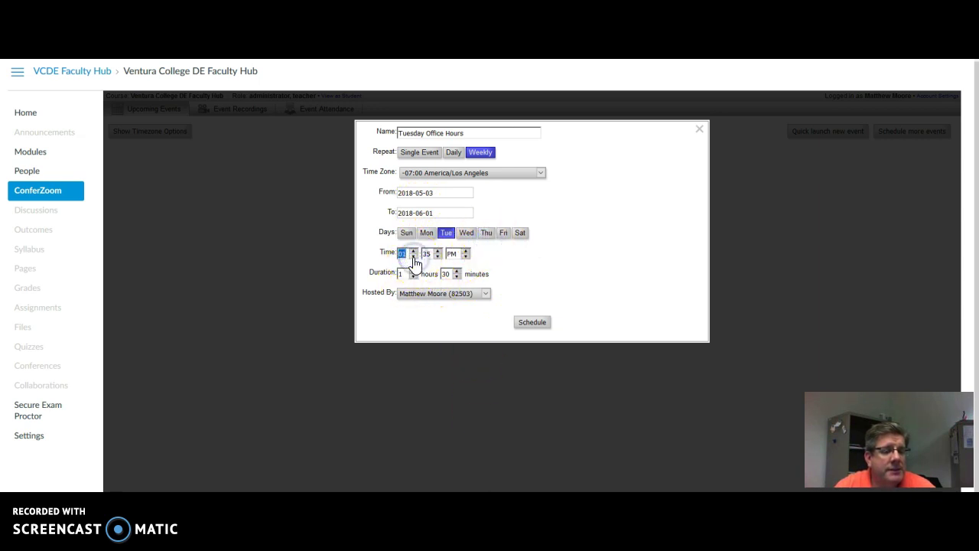
pyautogui.click(413, 257)
pyautogui.click(413, 257)
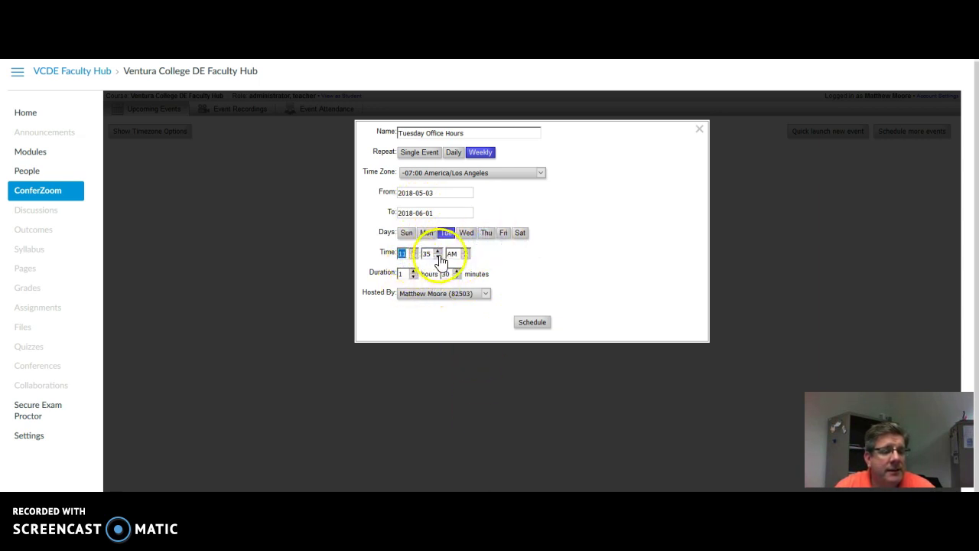
pyautogui.click(437, 257)
pyautogui.click(437, 257)
pyautogui.click(438, 257)
pyautogui.click(438, 257)
pyautogui.click(438, 257)
pyautogui.click(438, 257)
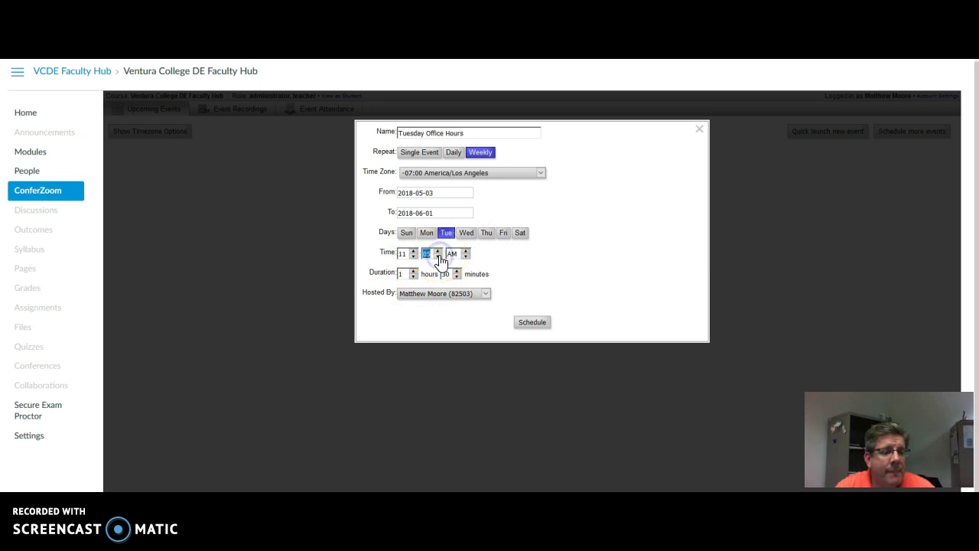
pyautogui.click(437, 257)
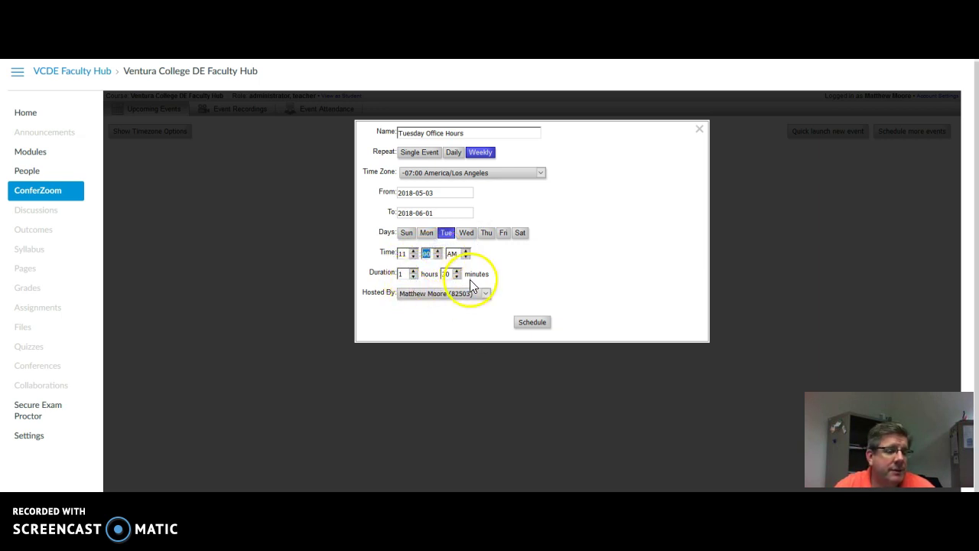
pyautogui.click(534, 327)
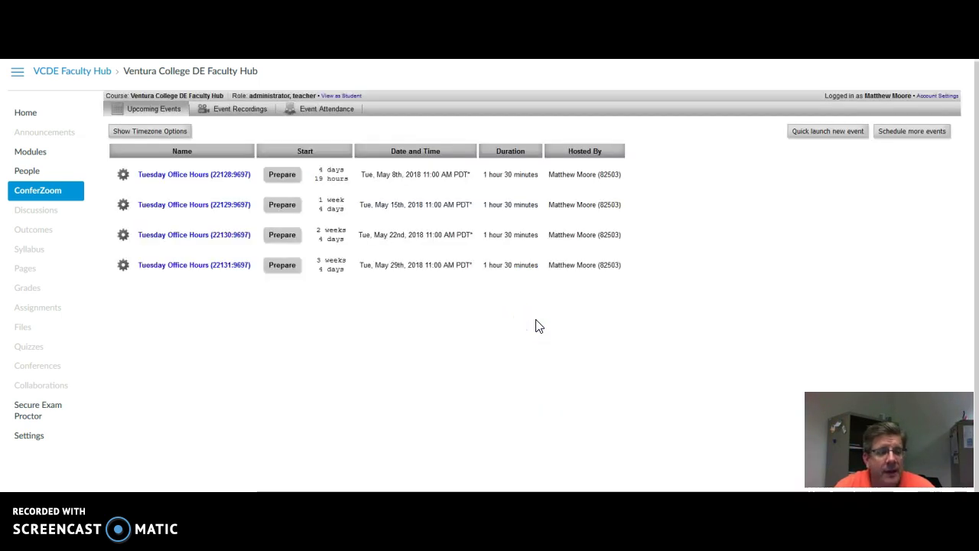